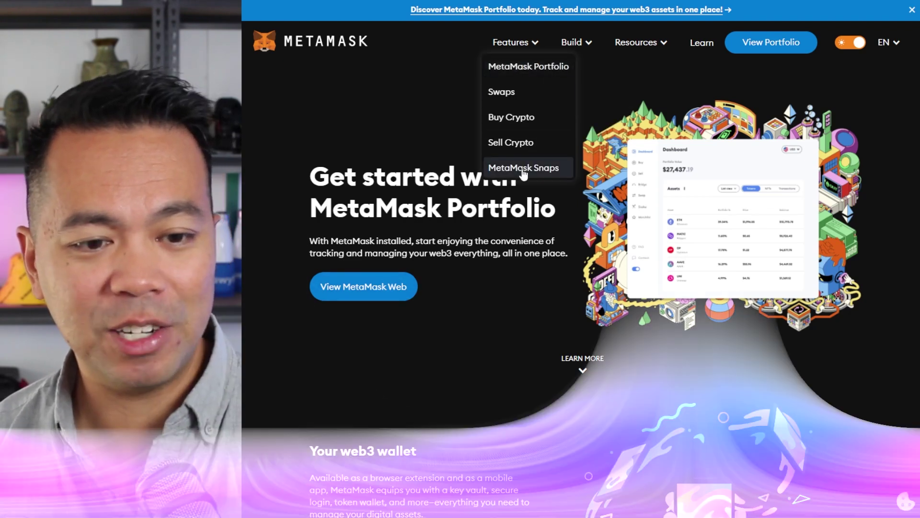
Step: Show all snaps under 'Use MetaMask Beyond Ethereum' in the Snaps directory
left_click(523, 169)
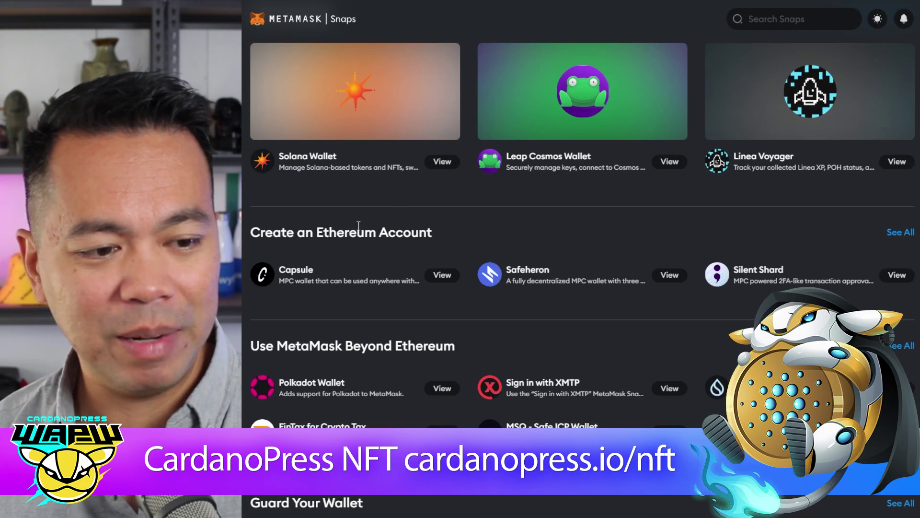
scroll(369, 346, "down", 2)
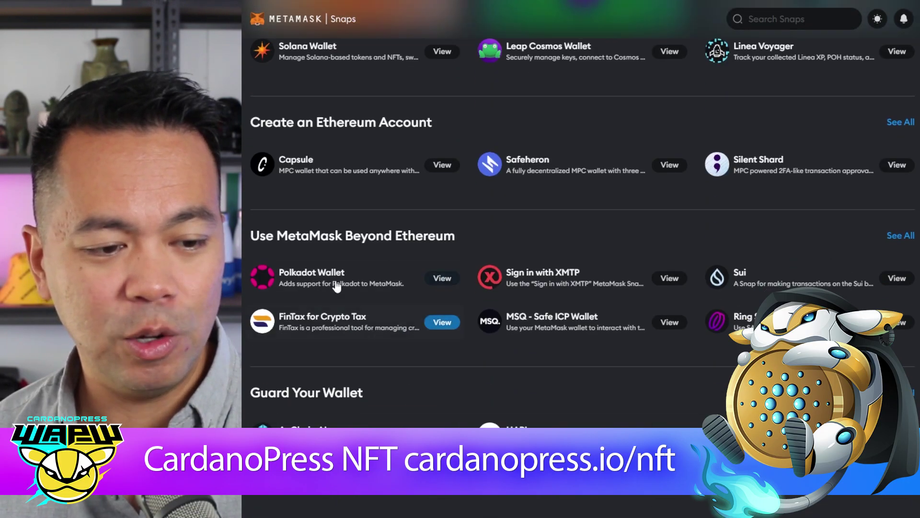
left_click(892, 236)
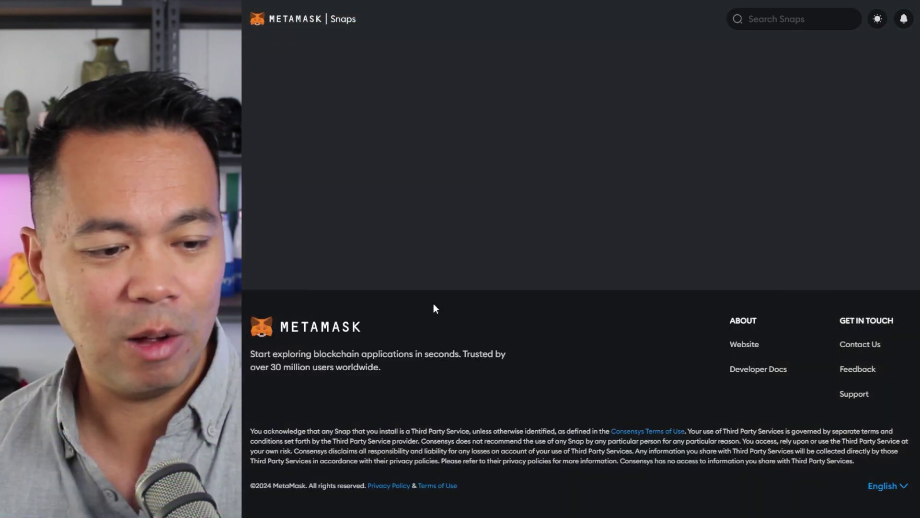
scroll(467, 230, "down", 1)
scroll(442, 205, "down", 2)
scroll(441, 187, "down", 6)
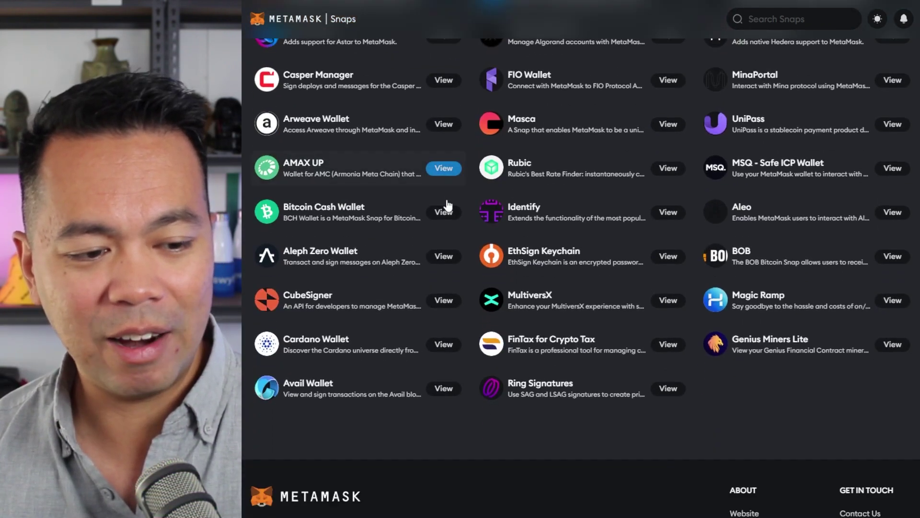
scroll(444, 249, "down", 1)
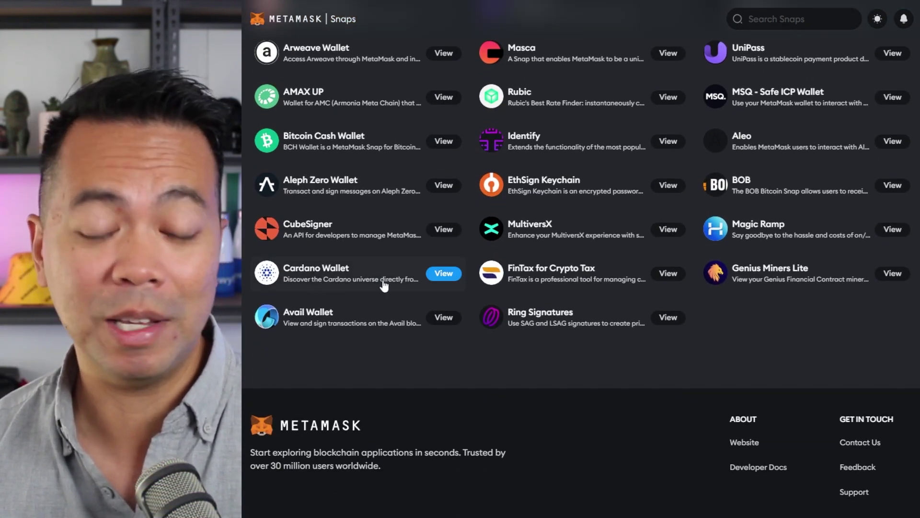
Step: Add the Cardano Wallet snap to MetaMask, accepting the third-party notice and site connection
left_click(432, 279)
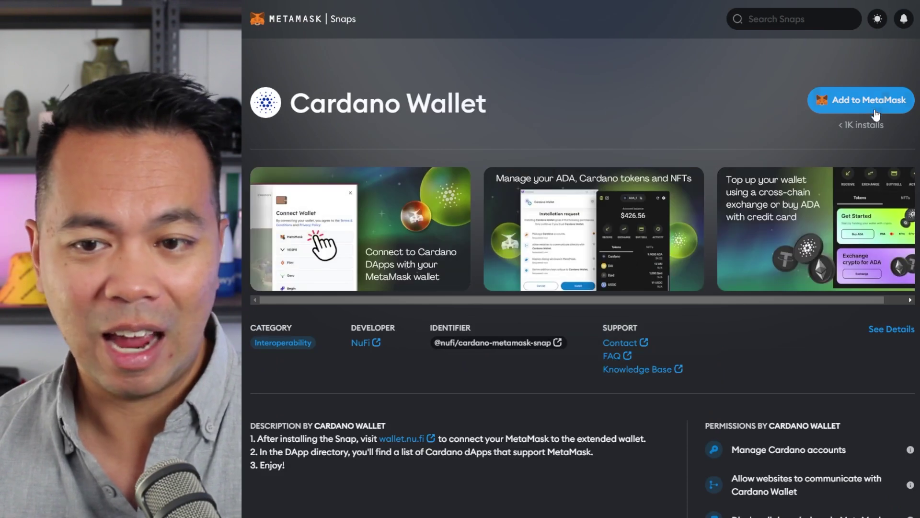
left_click(873, 107)
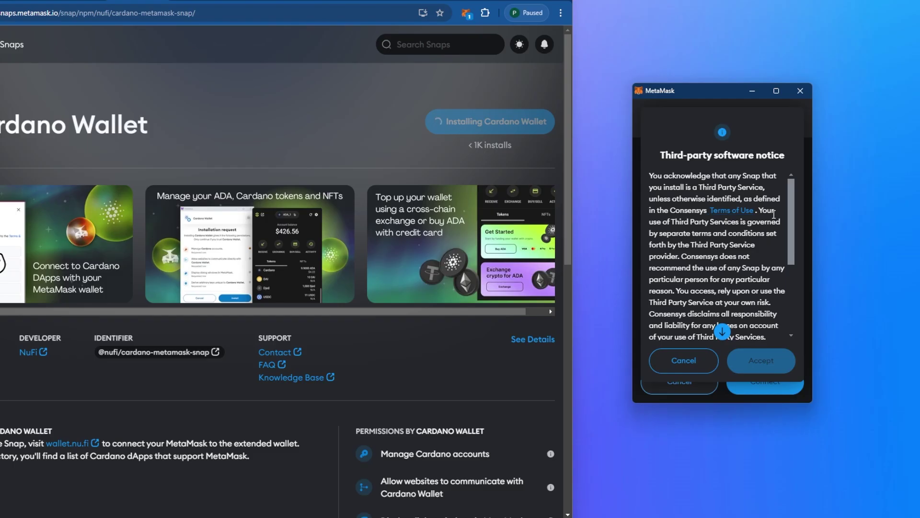
scroll(773, 213, "down", 5)
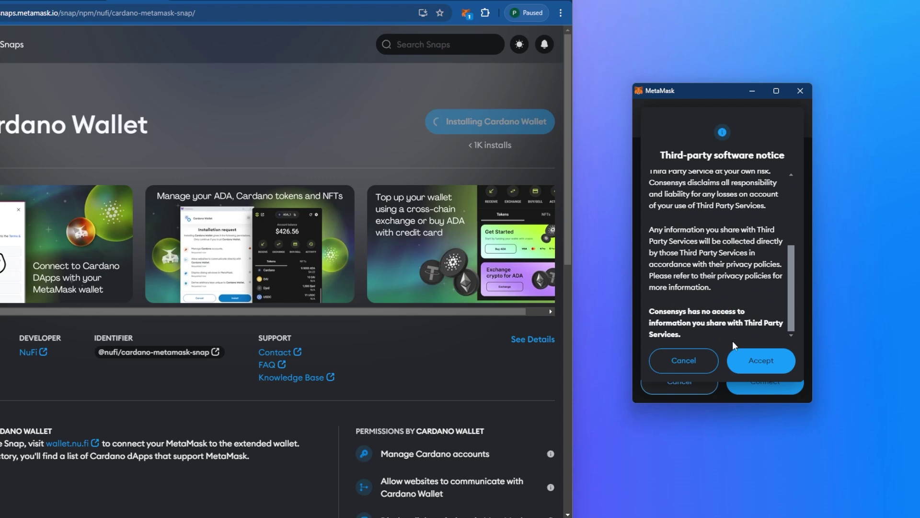
left_click(759, 360)
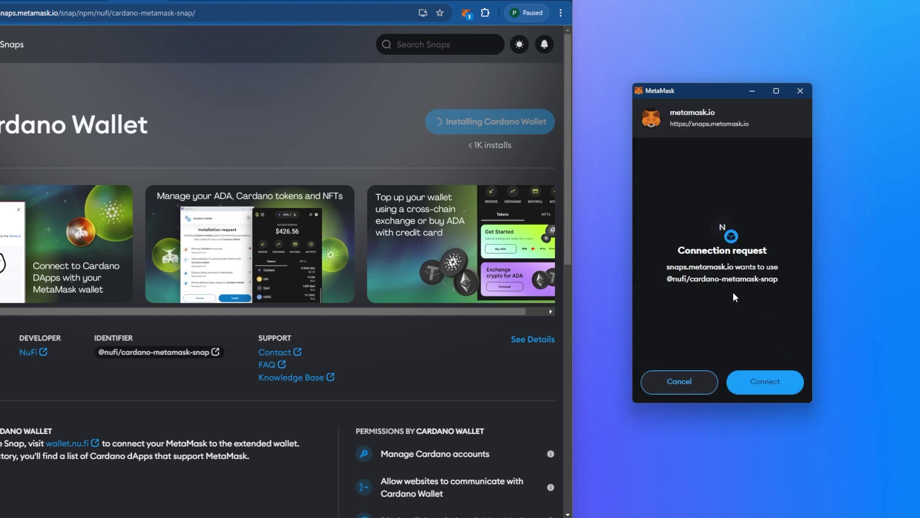
left_click(772, 386)
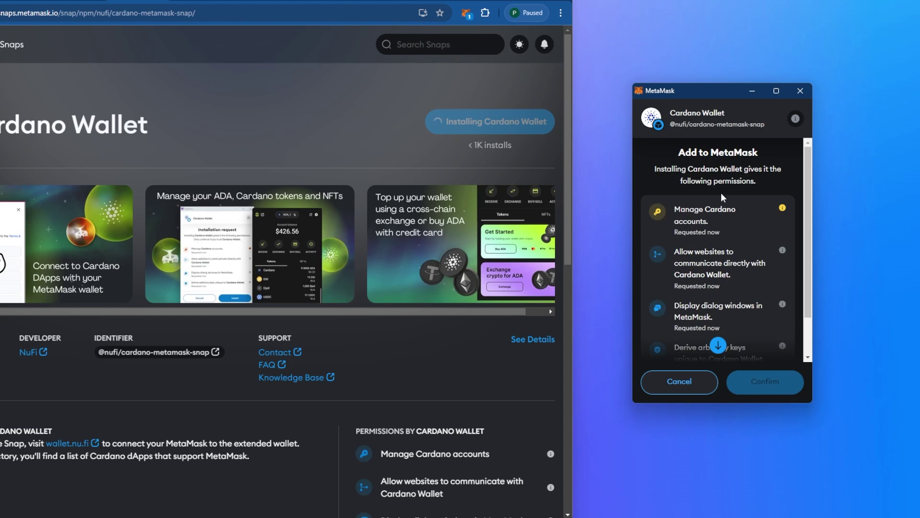
scroll(706, 222, "down", 2)
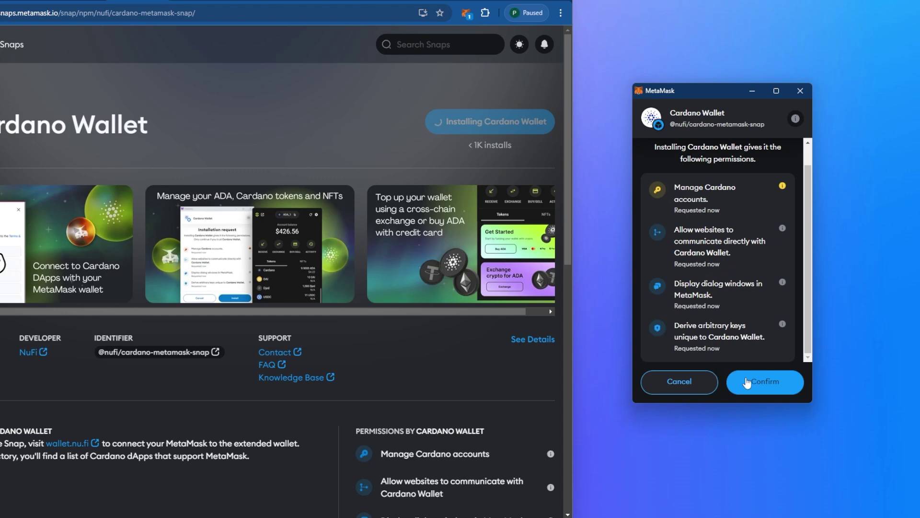
Step: Confirm the Cardano Wallet permissions and install warning so the snap finishes installing
left_click(767, 388)
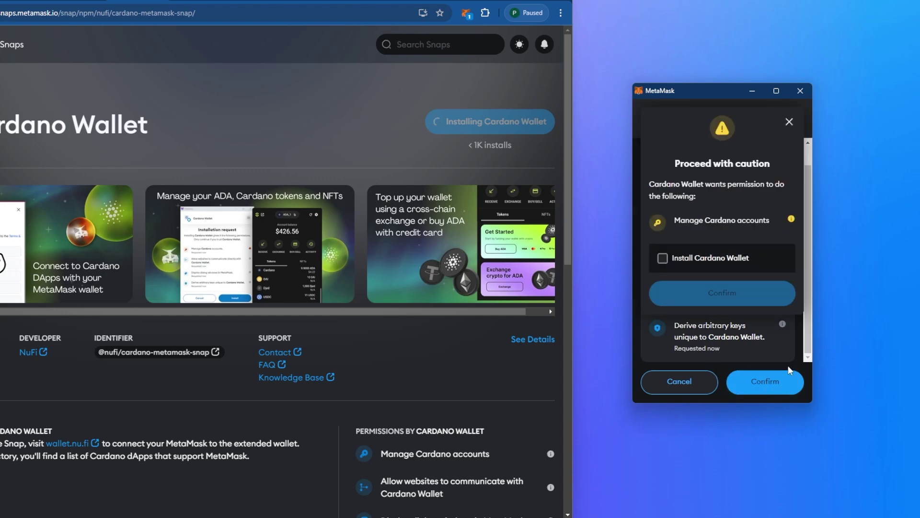
left_click(662, 260)
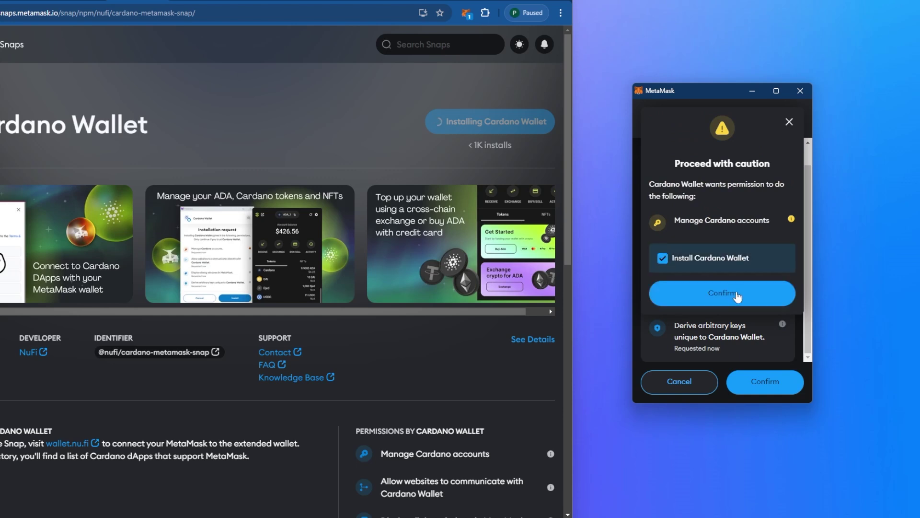
left_click(737, 297)
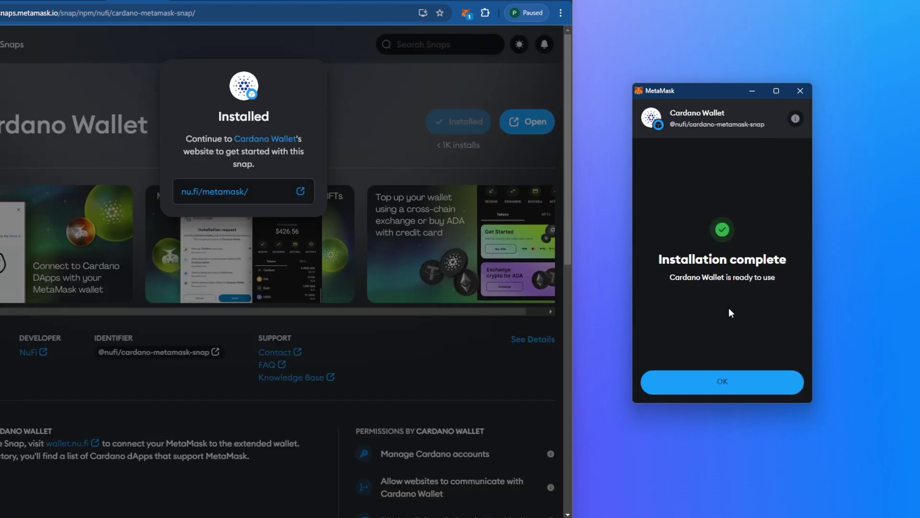
left_click(737, 386)
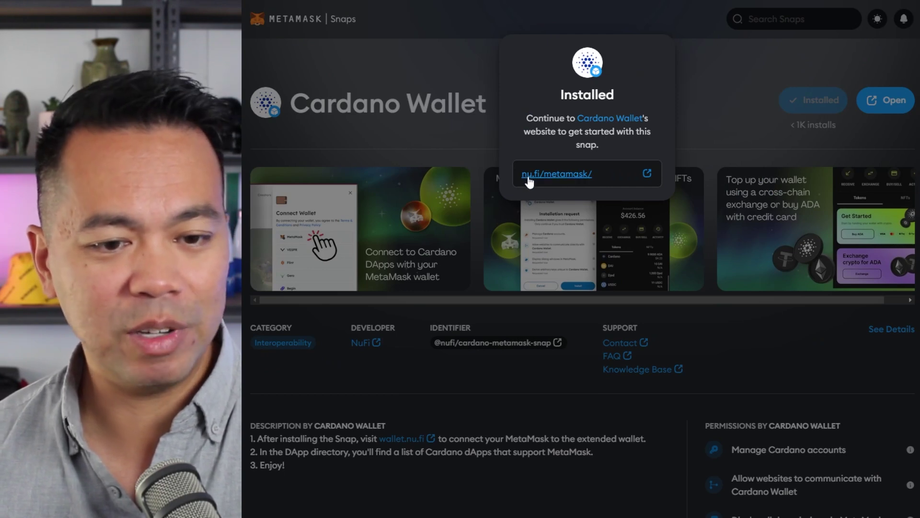
Step: Go to nu.fi/metamask and start setting up Cardano with MetaMask
left_click(571, 175)
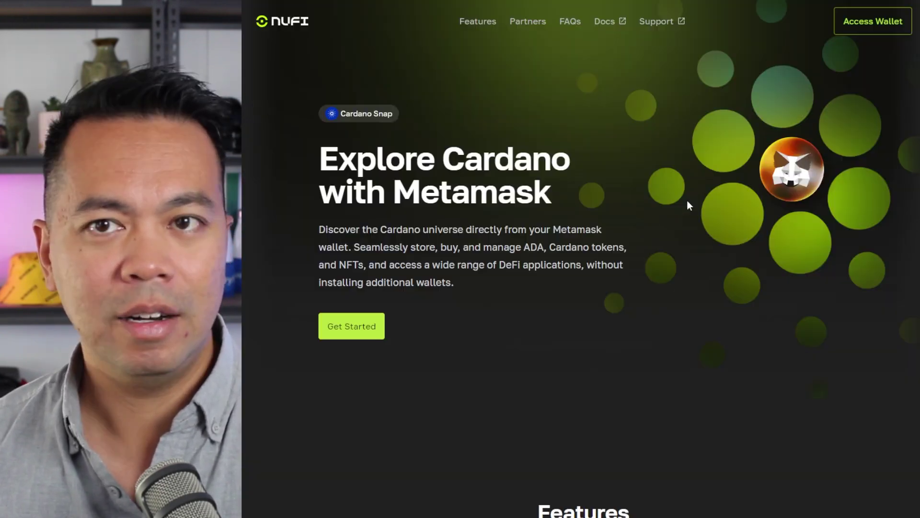
left_click(358, 328)
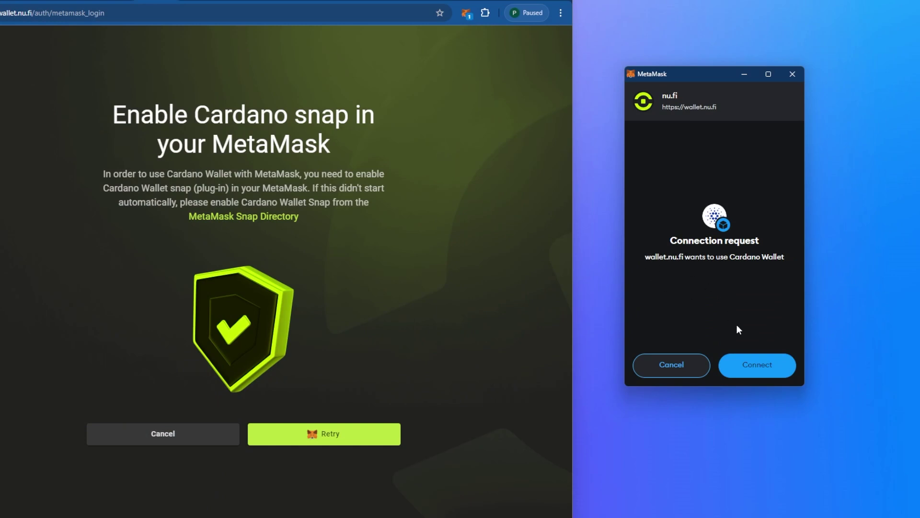
Step: Let wallet.nu.fi use the Cardano snap and connect the NuFi dashboard to MetaMask
left_click(749, 362)
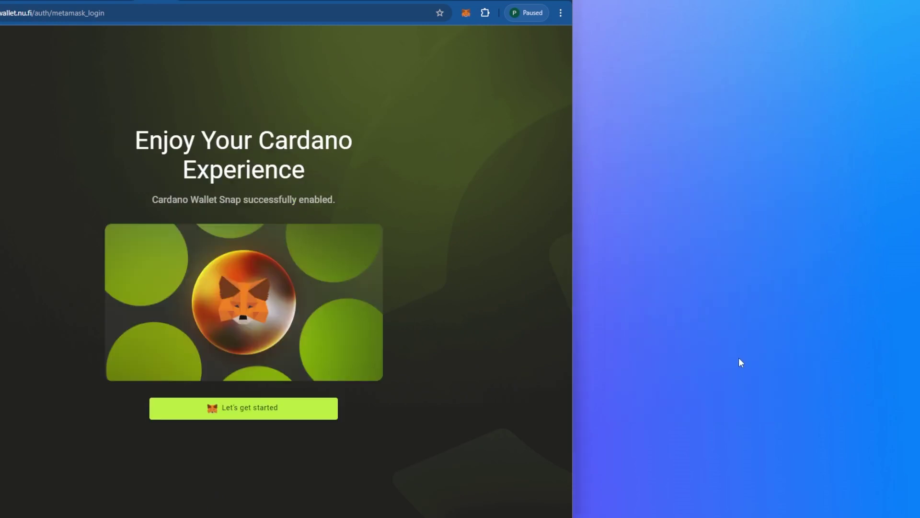
left_click(250, 409)
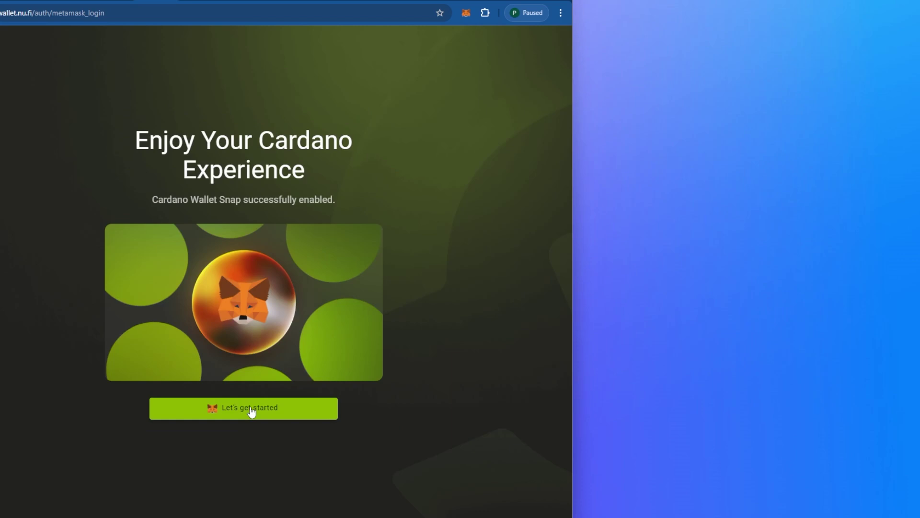
left_click(251, 409)
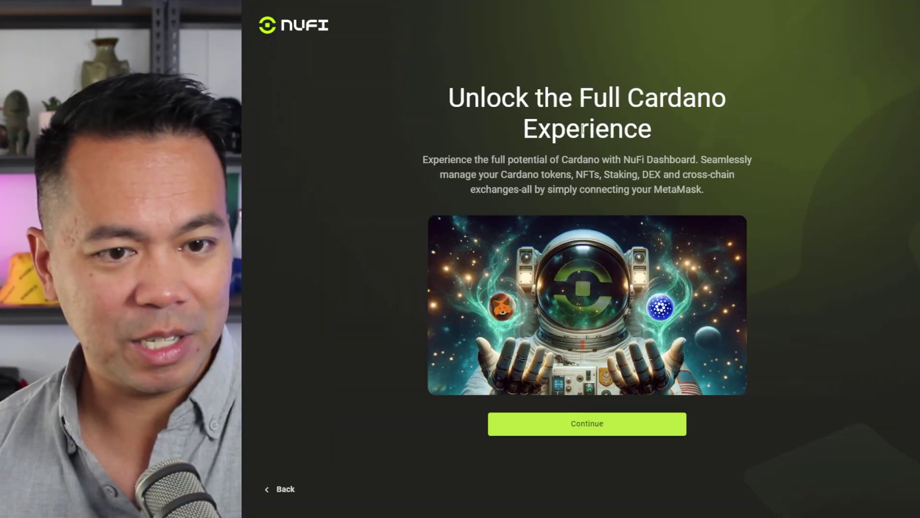
Step: Continue through NuFi's onboarding and terms until the portfolio dashboard loads
left_click(591, 431)
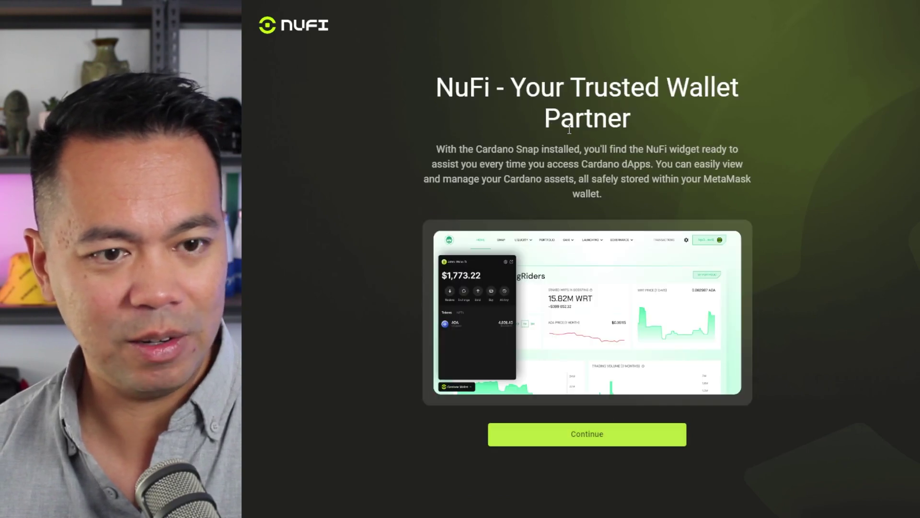
left_click(600, 440)
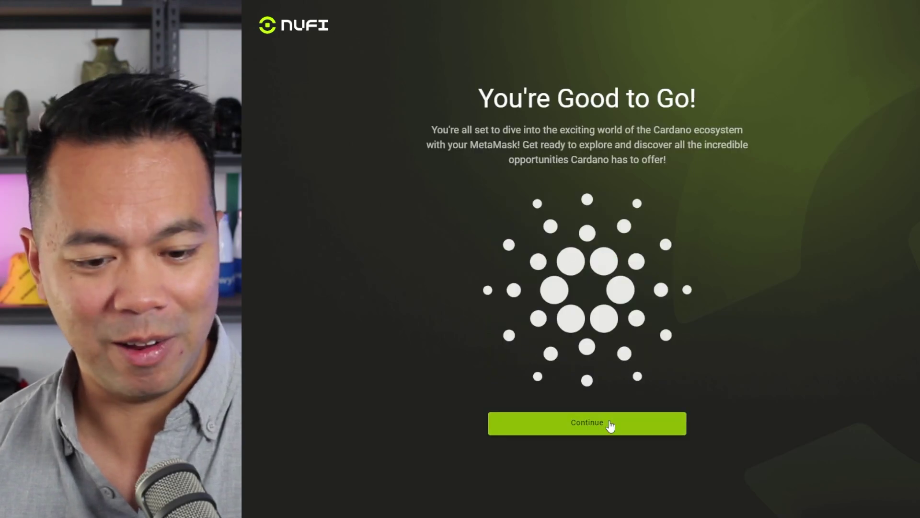
left_click(611, 425)
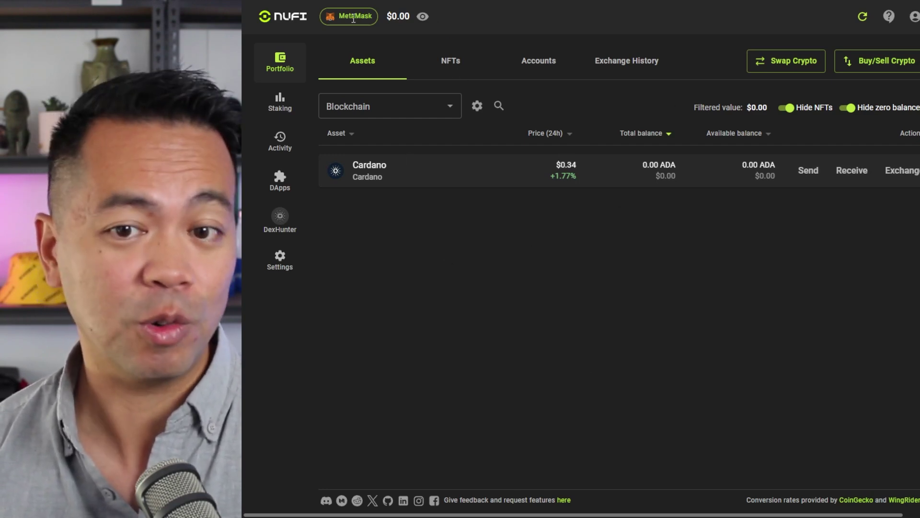
Step: Peek at NuFi's Buy/Sell Crypto panel, then close it
left_click(911, 63)
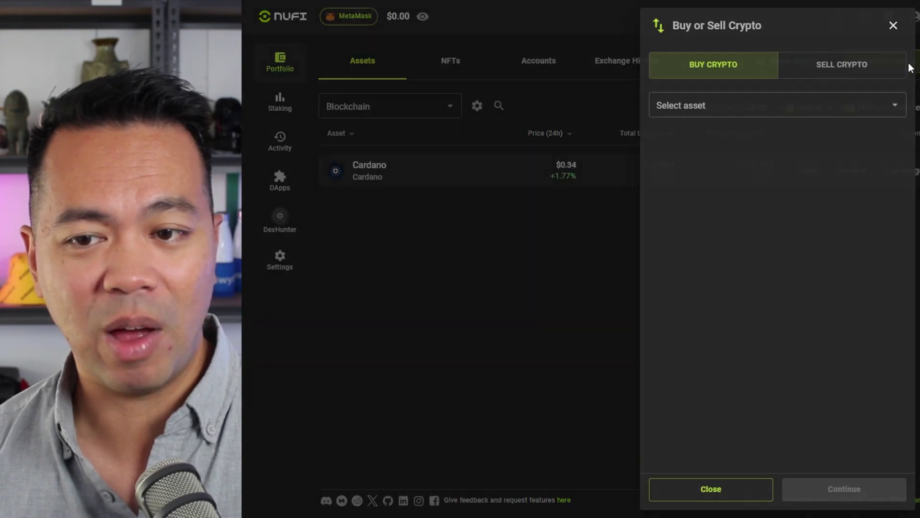
left_click(894, 27)
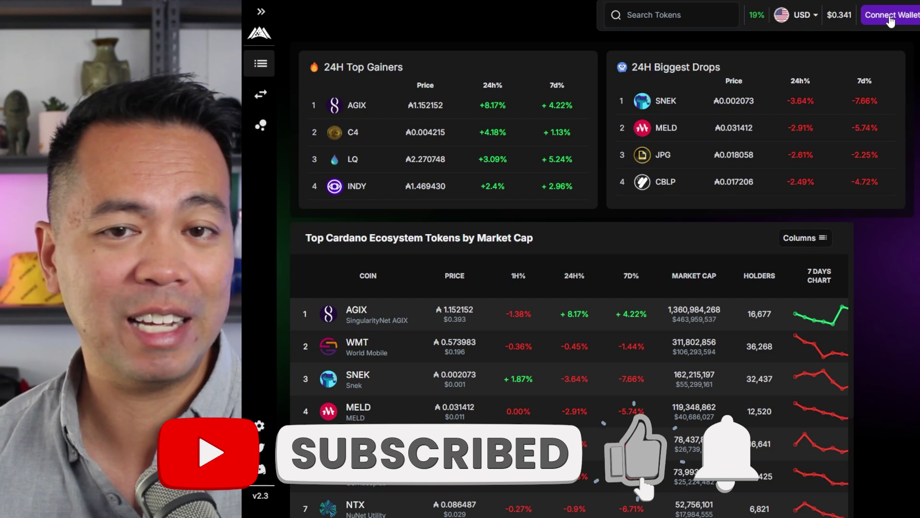
Step: Connect a wallet on ADA Markets, accepting its terms and choosing MetaMask
left_click(889, 18)
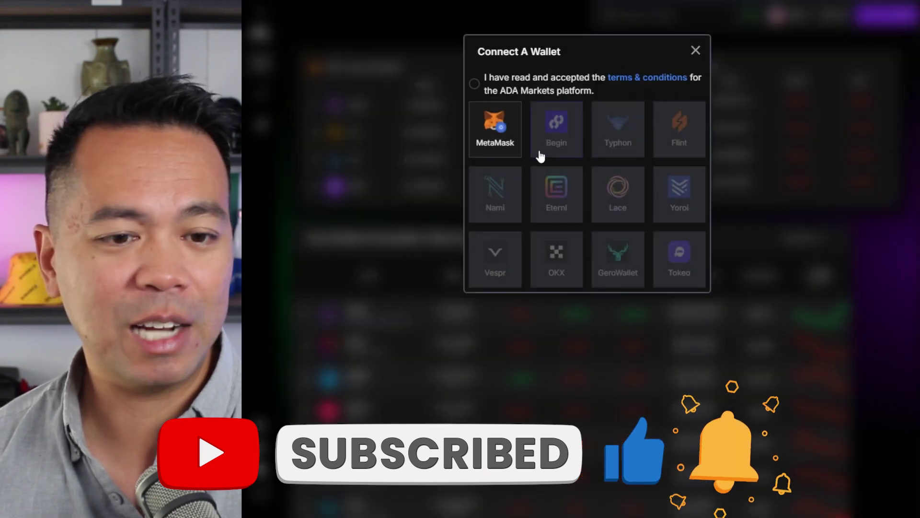
left_click(474, 85)
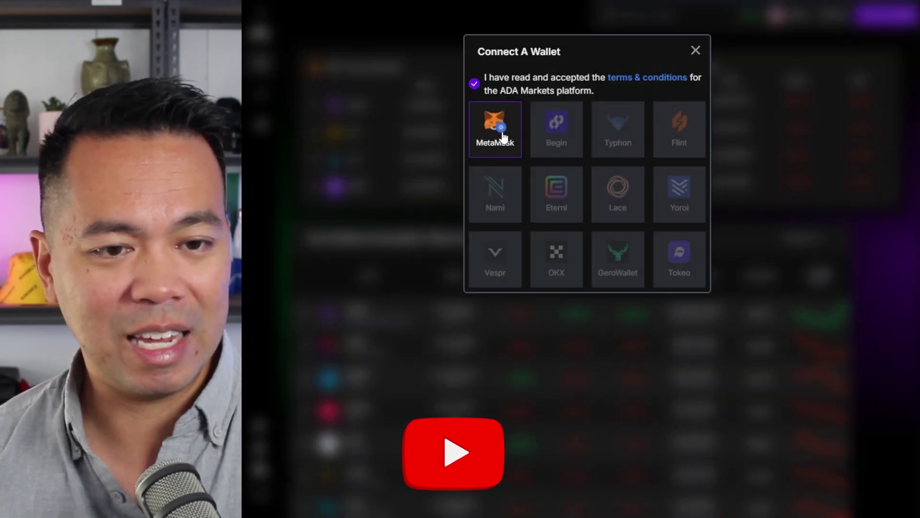
left_click(496, 137)
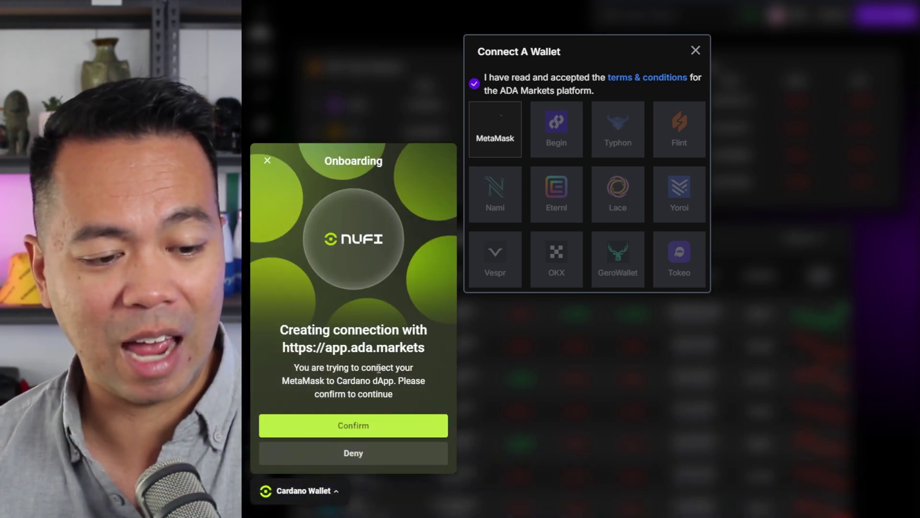
Step: Confirm the ADA Markets dApp connection and finish NuFi's intro slides to reach the ADA_1 account
left_click(388, 429)
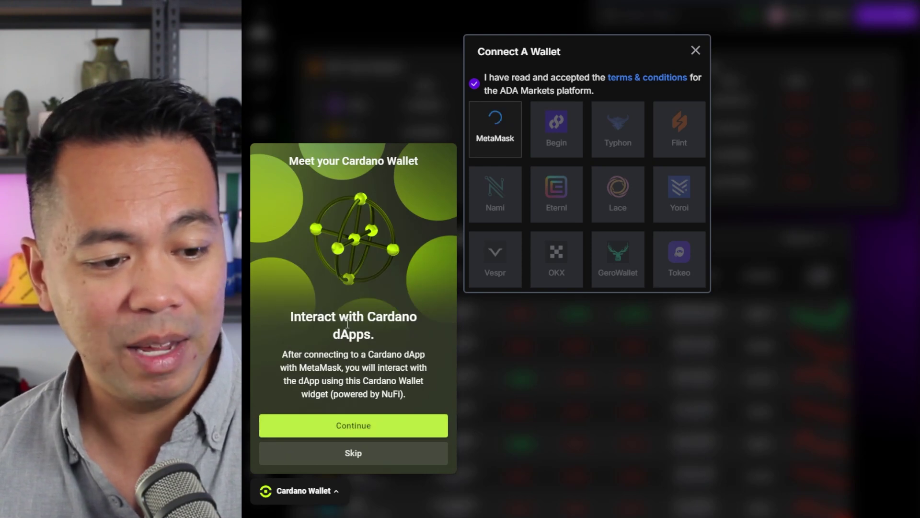
left_click(377, 428)
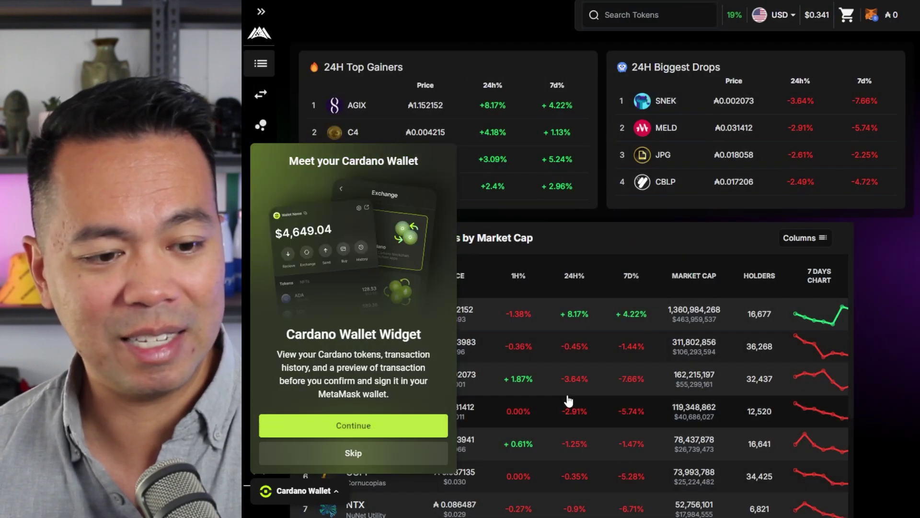
left_click(370, 426)
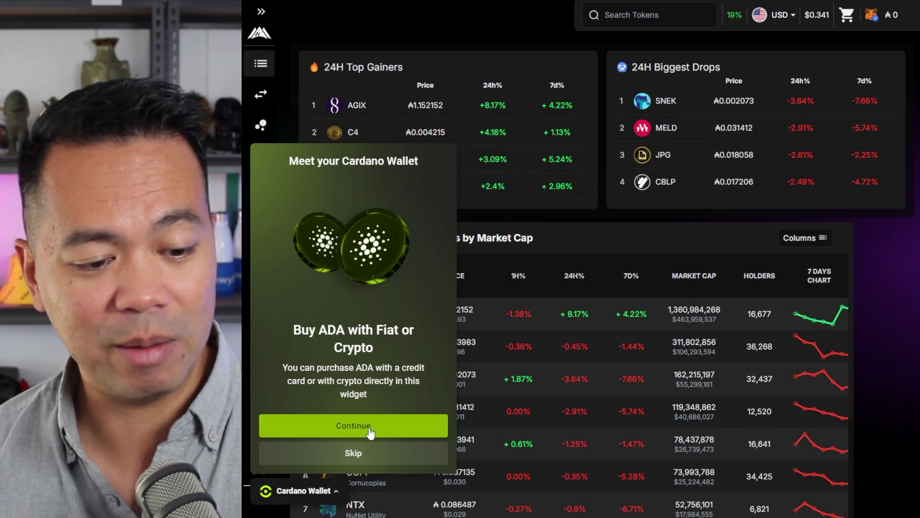
left_click(369, 429)
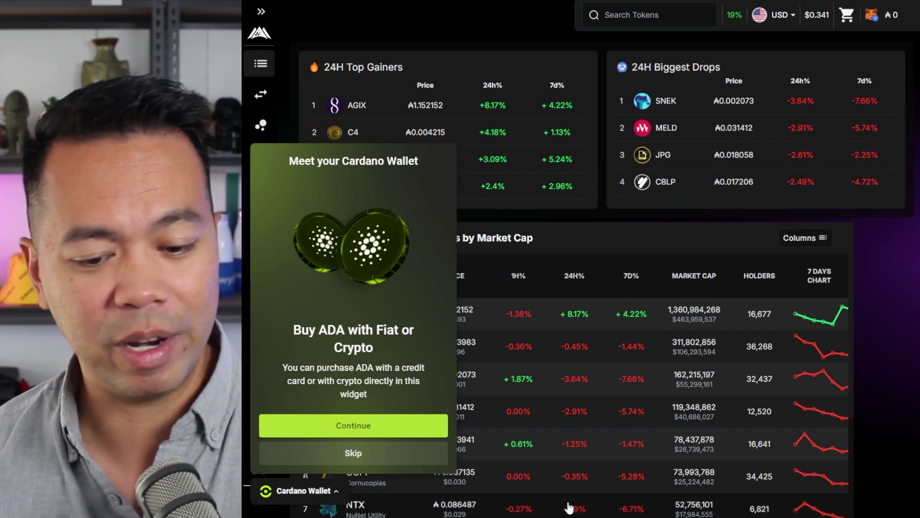
left_click(375, 451)
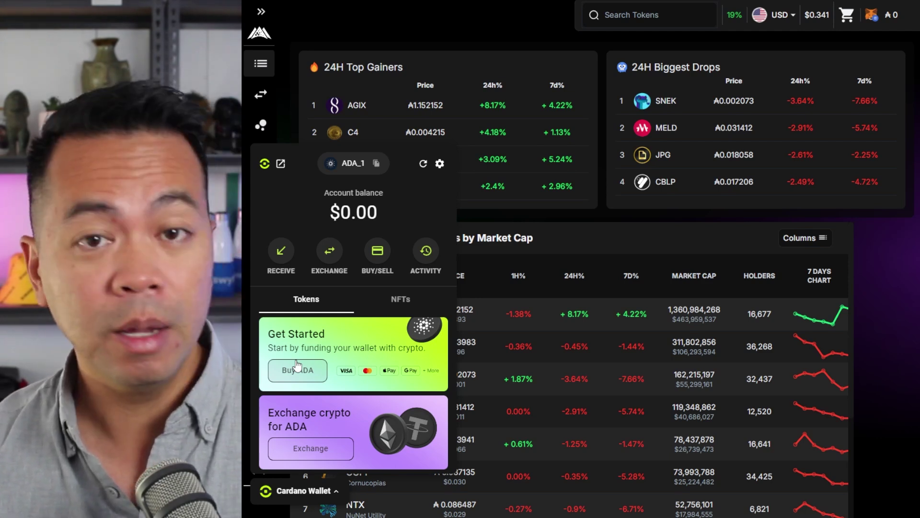
Step: Copy the ADA_1 account's Cardano receiving address from the Receive view
left_click(281, 258)
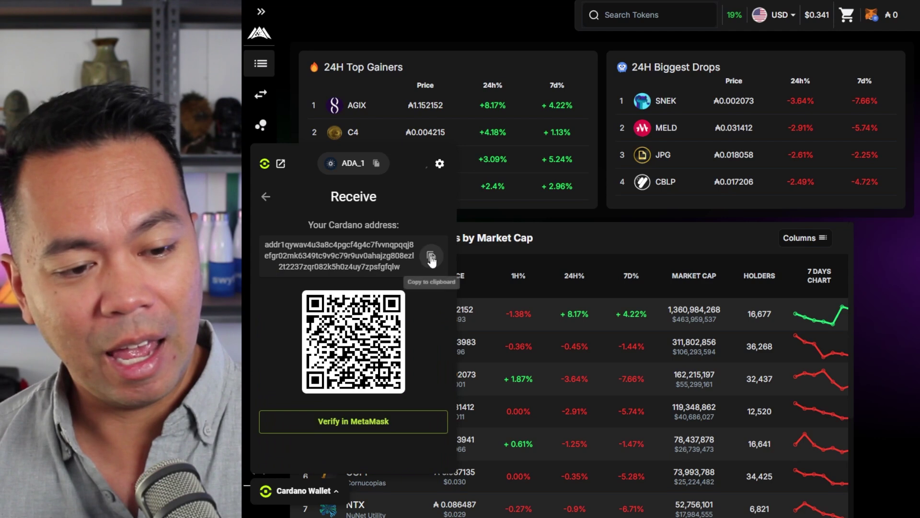
left_click(432, 256)
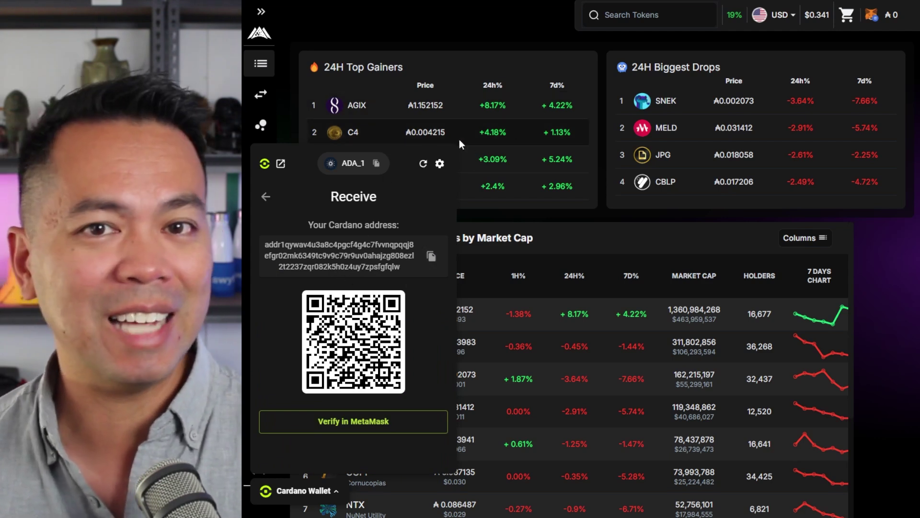
left_click(431, 257)
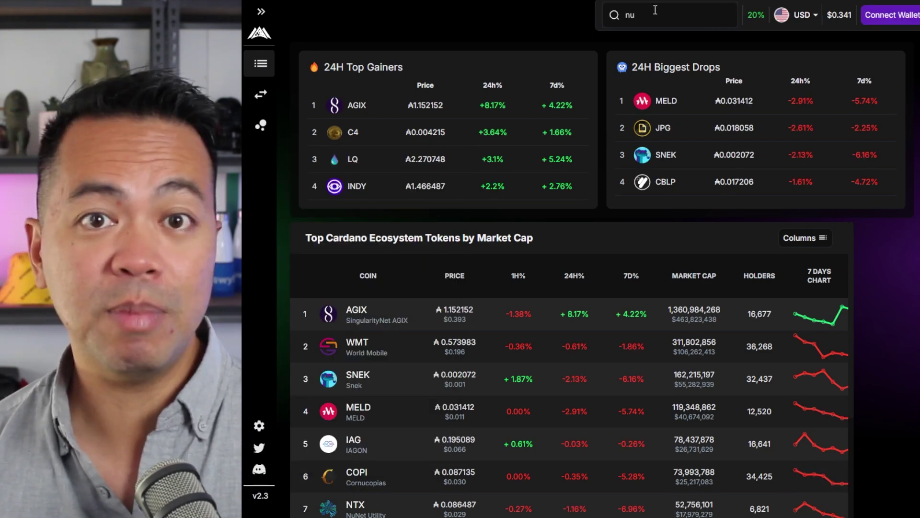
Step: Search tokens for 'nu' and pick NVL as the token to receive
left_click(612, 15)
type("nu")
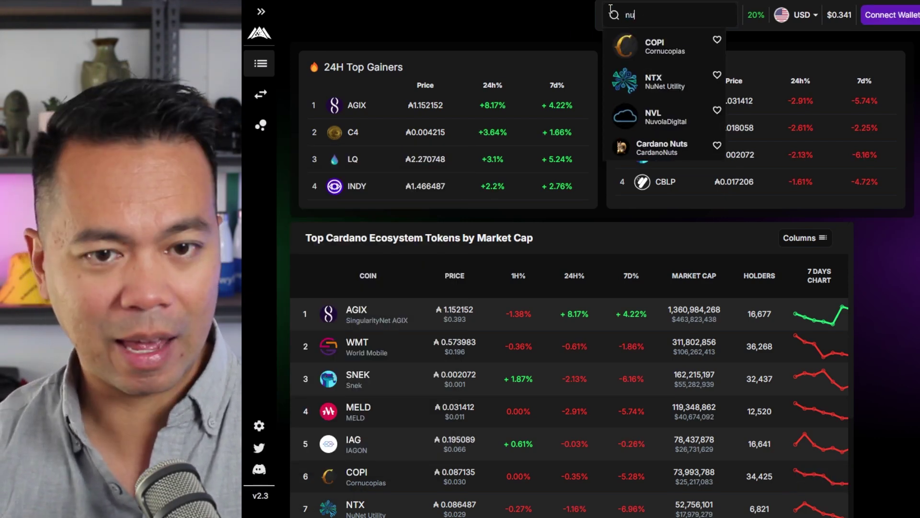
left_click(676, 116)
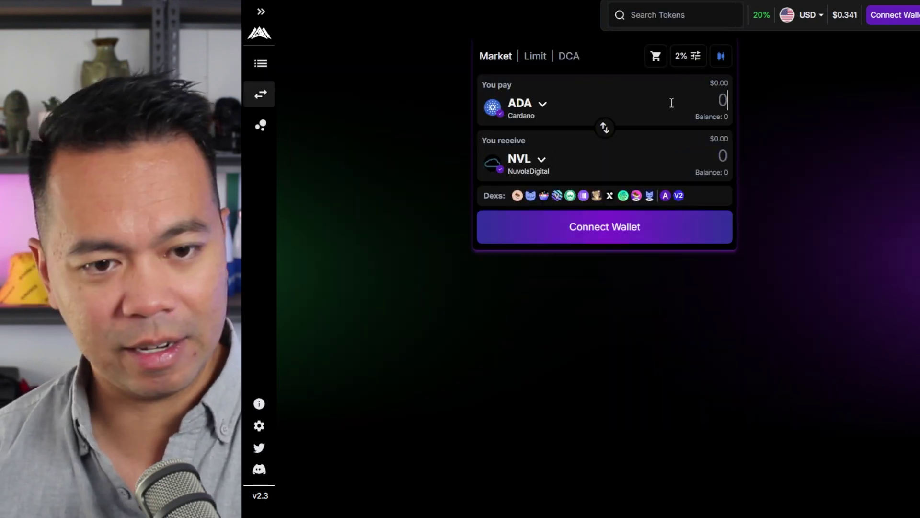
type("30")
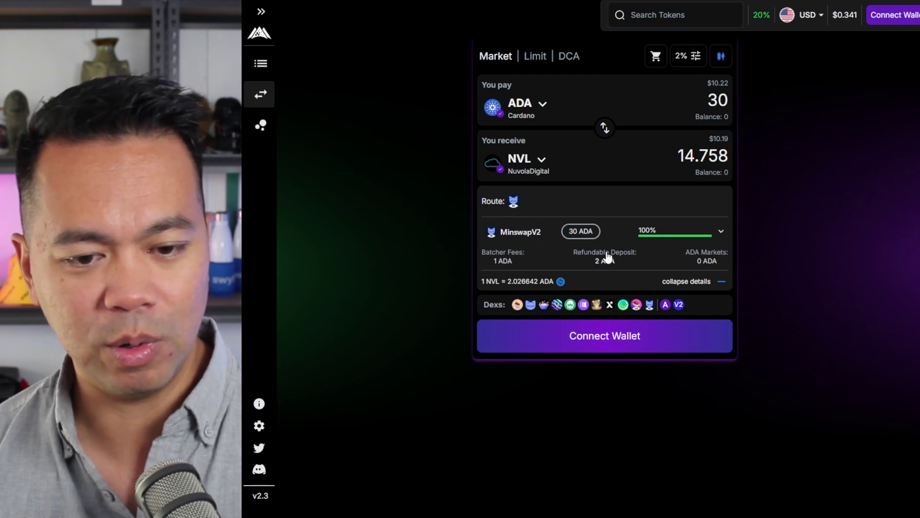
Step: Connect MetaMask on ADA Markets and confirm the 30 ADA to NVL swap
left_click(623, 342)
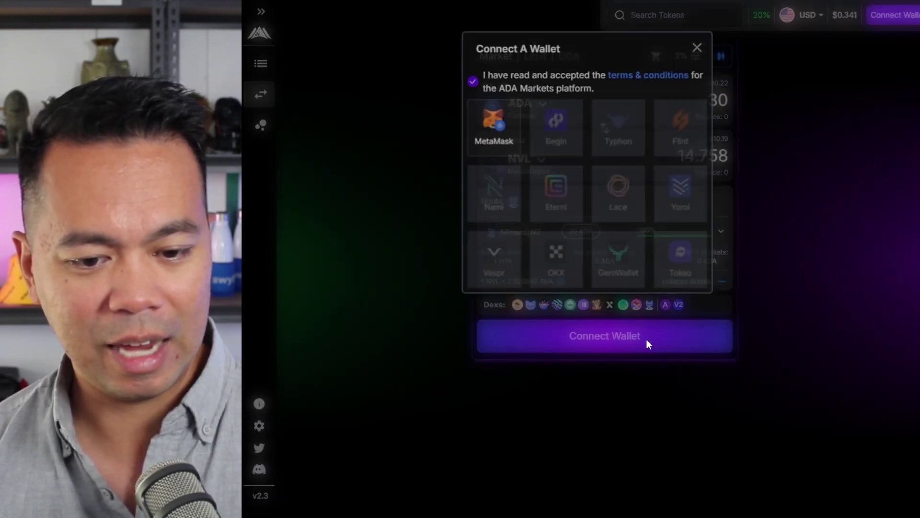
left_click(501, 136)
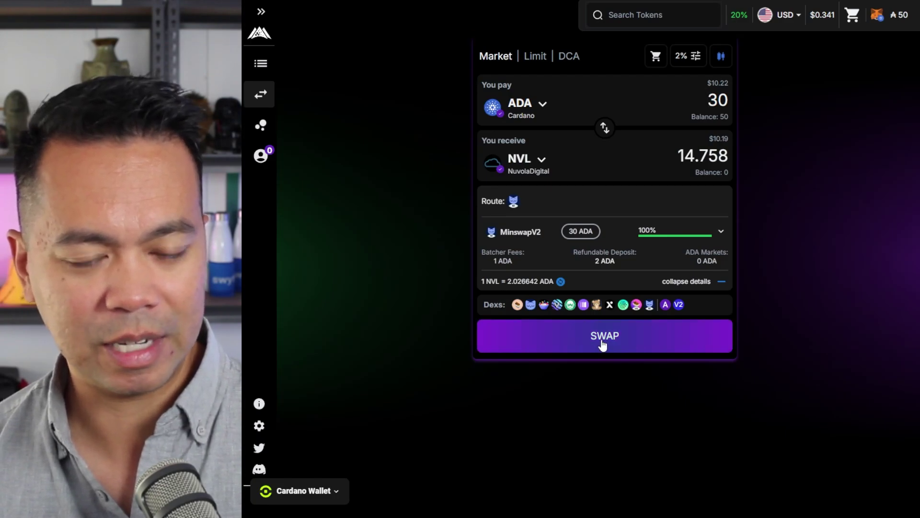
left_click(647, 335)
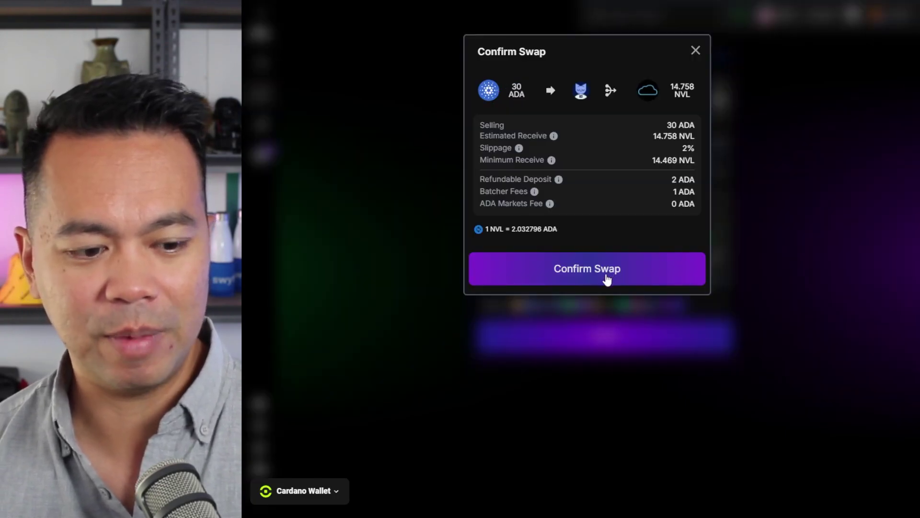
left_click(518, 274)
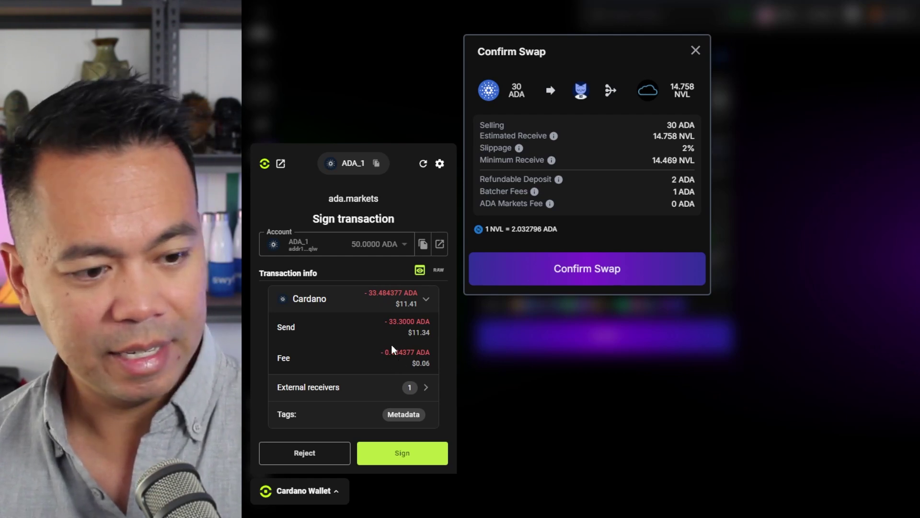
Step: Sign the swap transaction in the Cardano Wallet popup and approve it in MetaMask
left_click(394, 460)
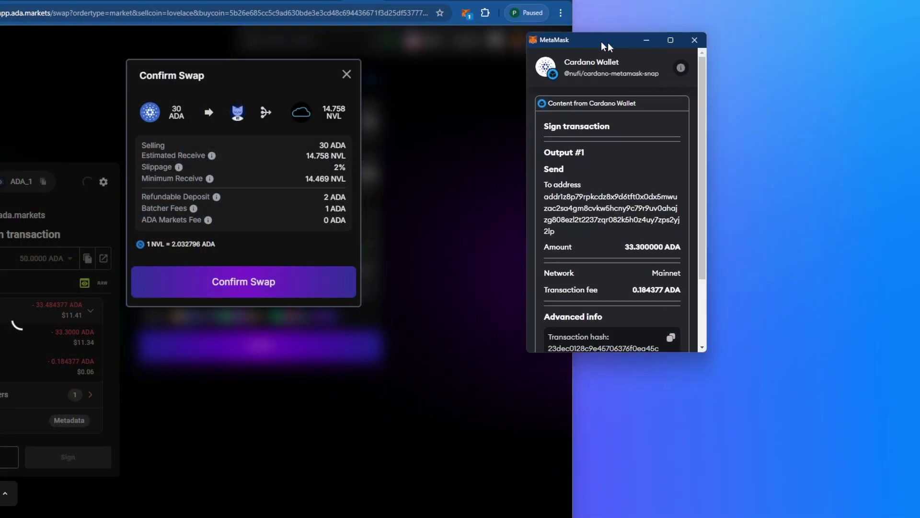
left_click_drag(601, 41, 703, 58)
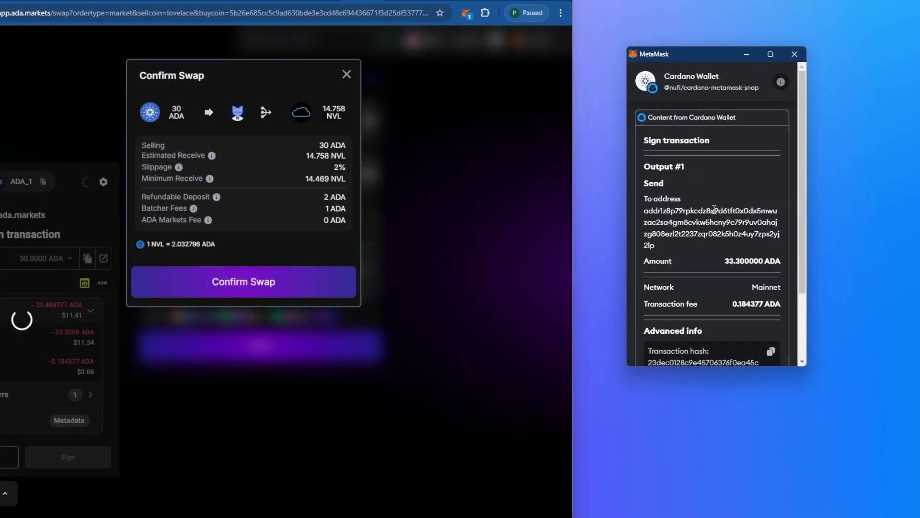
scroll(723, 199, "down", 2)
scroll(721, 199, "down", 2)
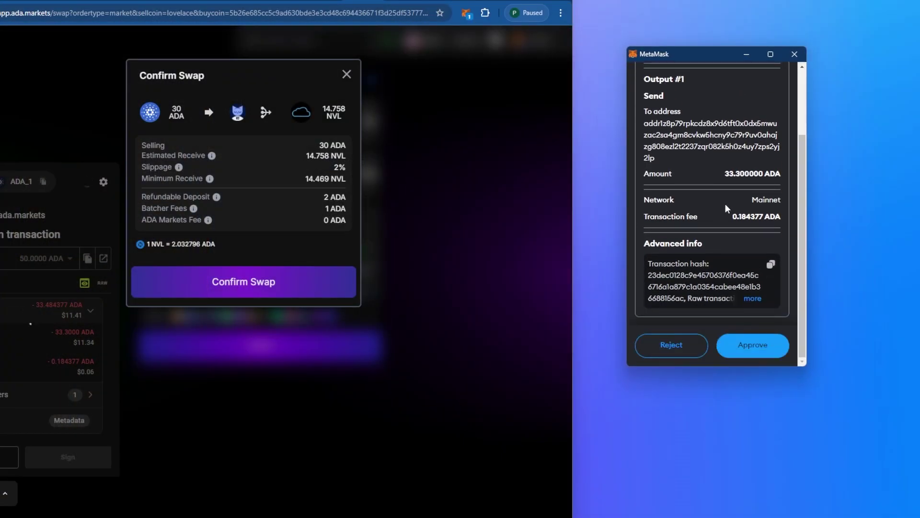
scroll(725, 208, "up", 3)
scroll(726, 208, "down", 1)
scroll(723, 230, "down", 1)
left_click(753, 345)
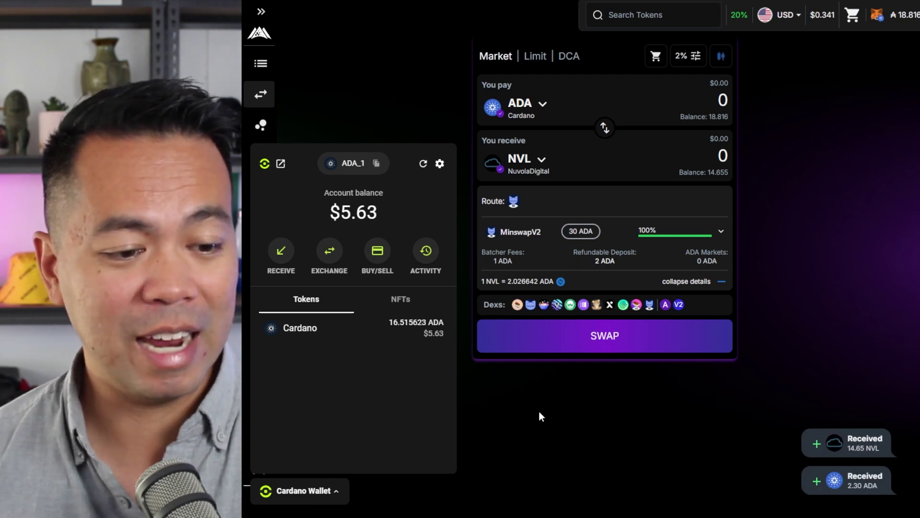
Step: Refresh the Cardano Wallet data so the received 14.65463 NVL appears alongside the ADA balance
left_click(423, 165)
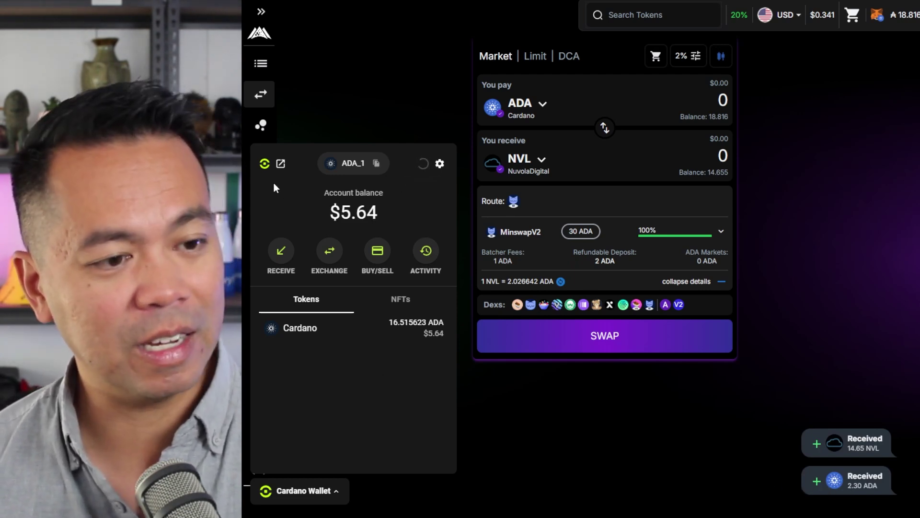